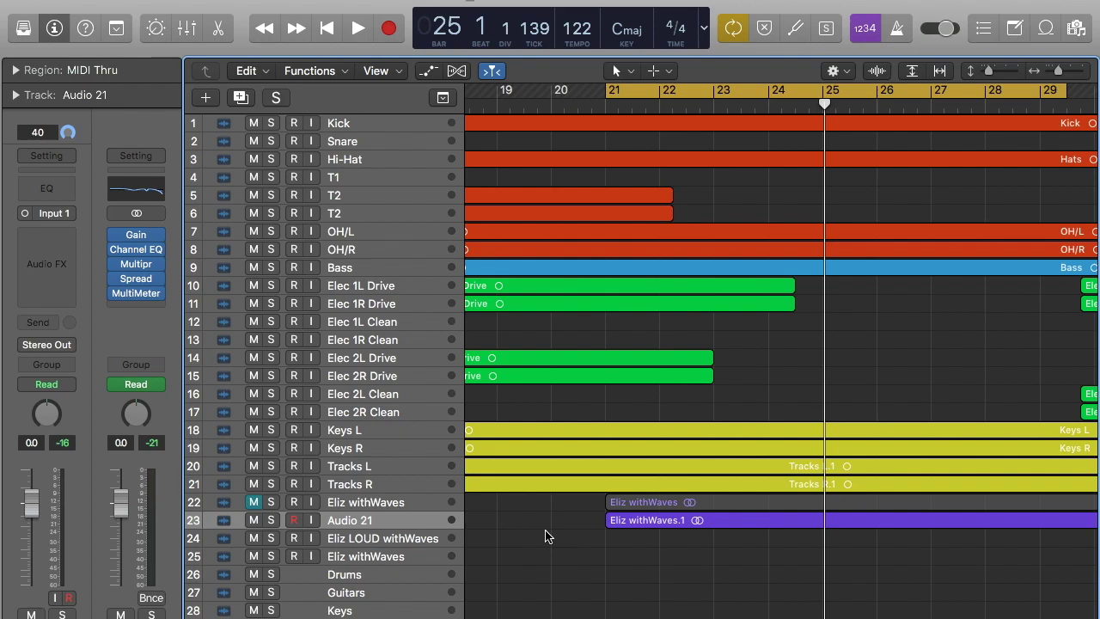
Step: Select the Audio 21 track, solo it, and play it back alone, stopping at bar 27
left_click(387, 505)
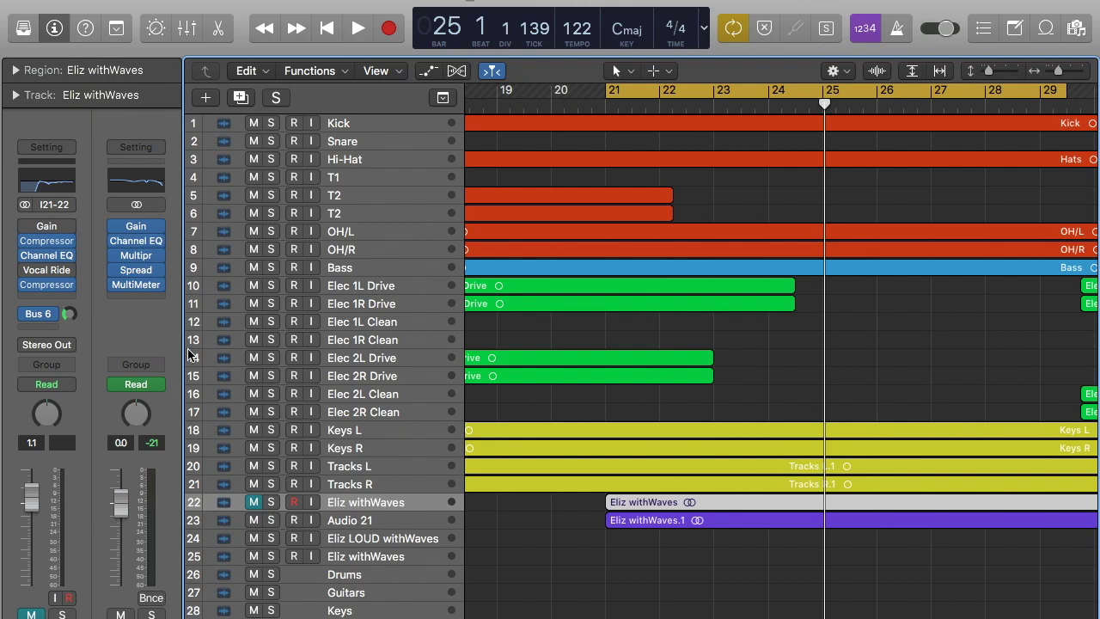
left_click(377, 525)
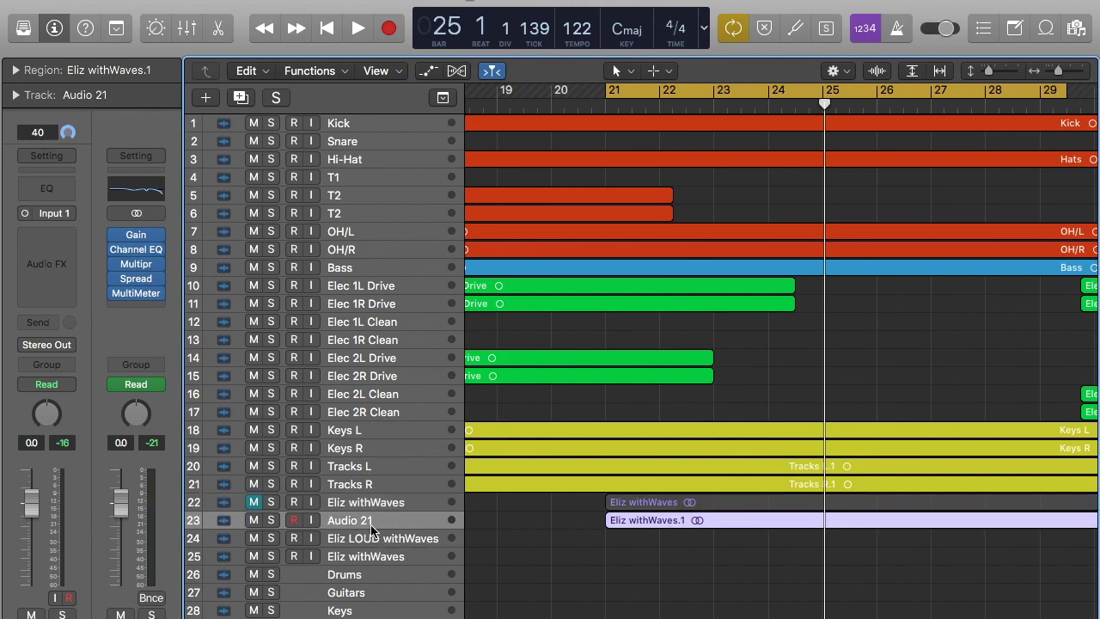
left_click(271, 520)
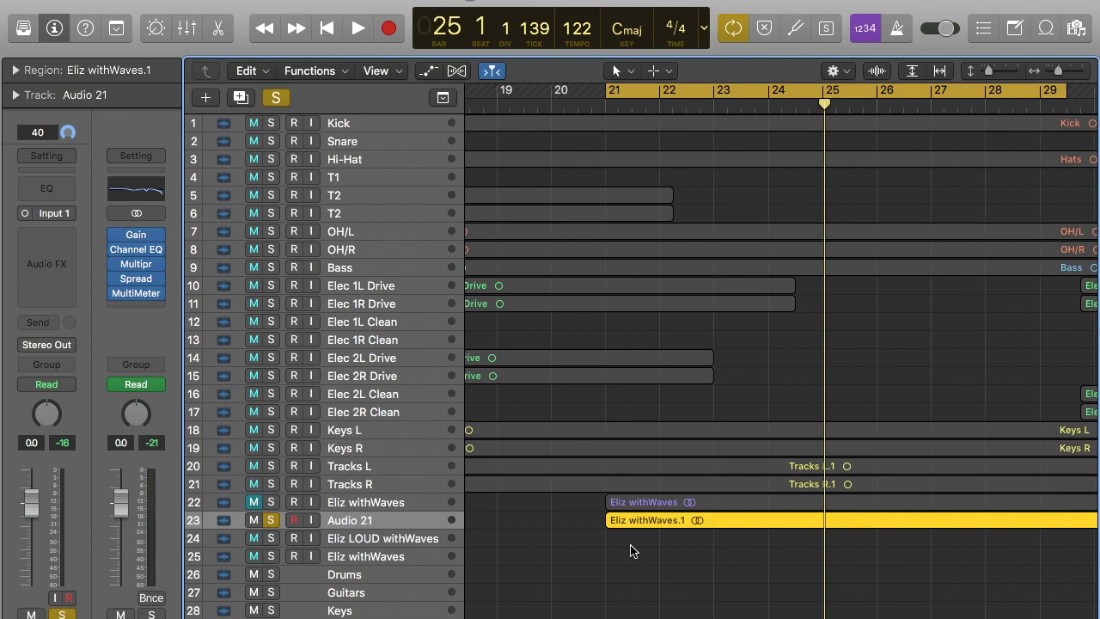
key("space")
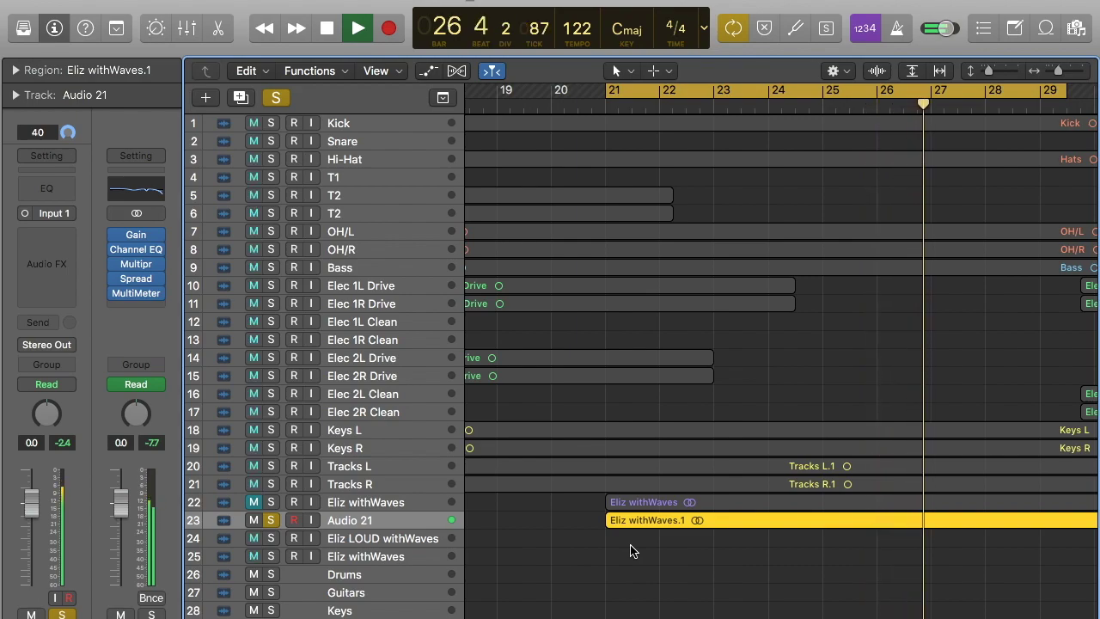
key("space")
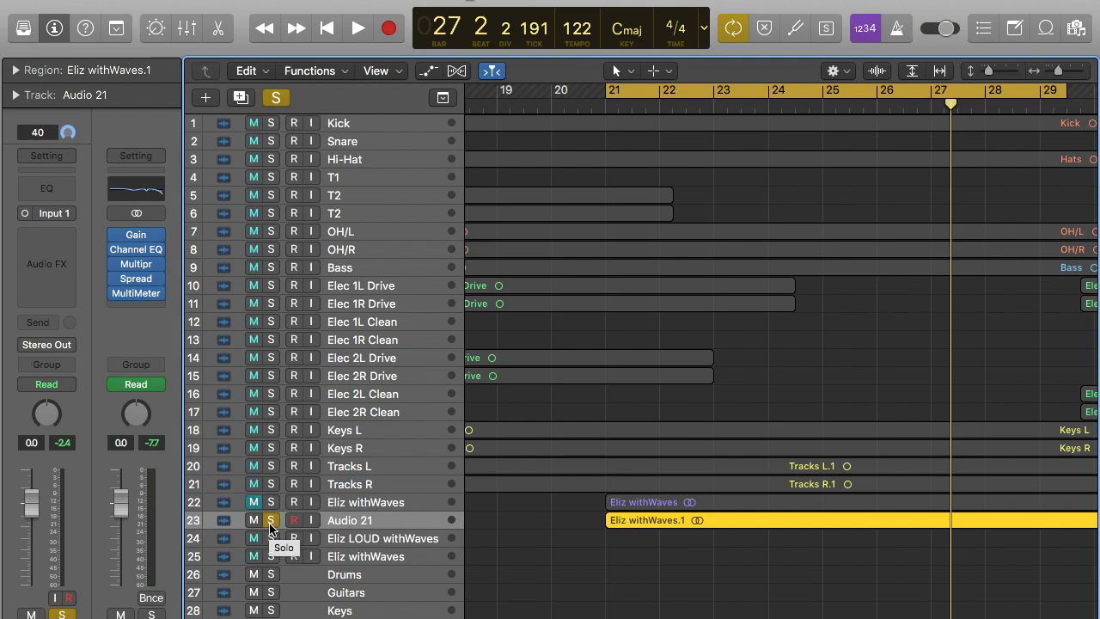
Step: Insert a mono DeEsser on Audio 21, then replace it with a Dynamics Compressor
left_click(59, 238)
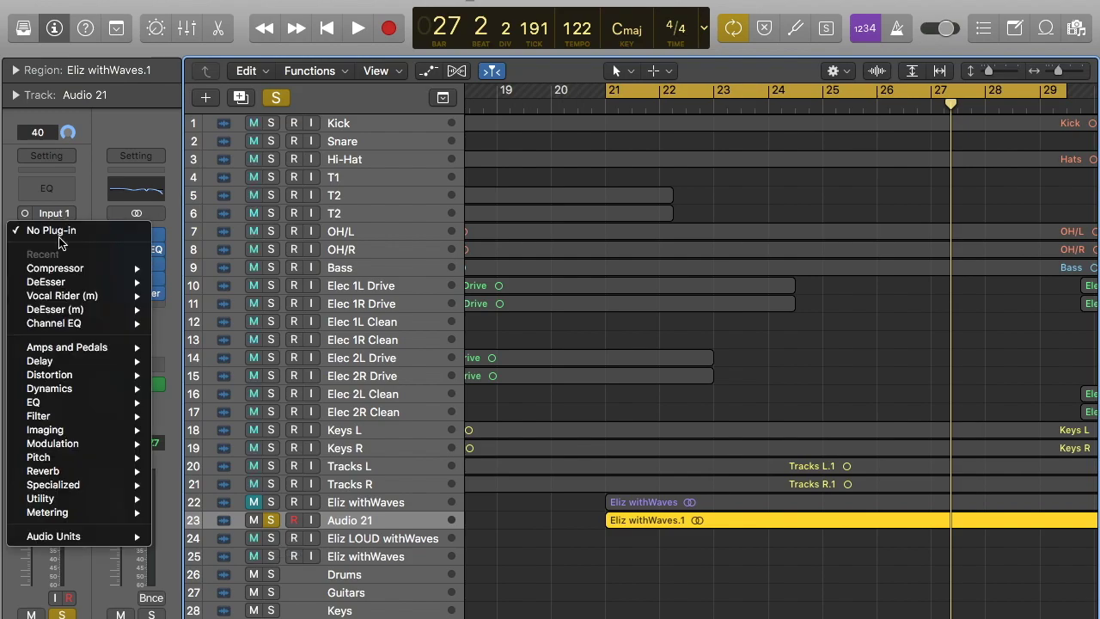
mouse_move(69, 397)
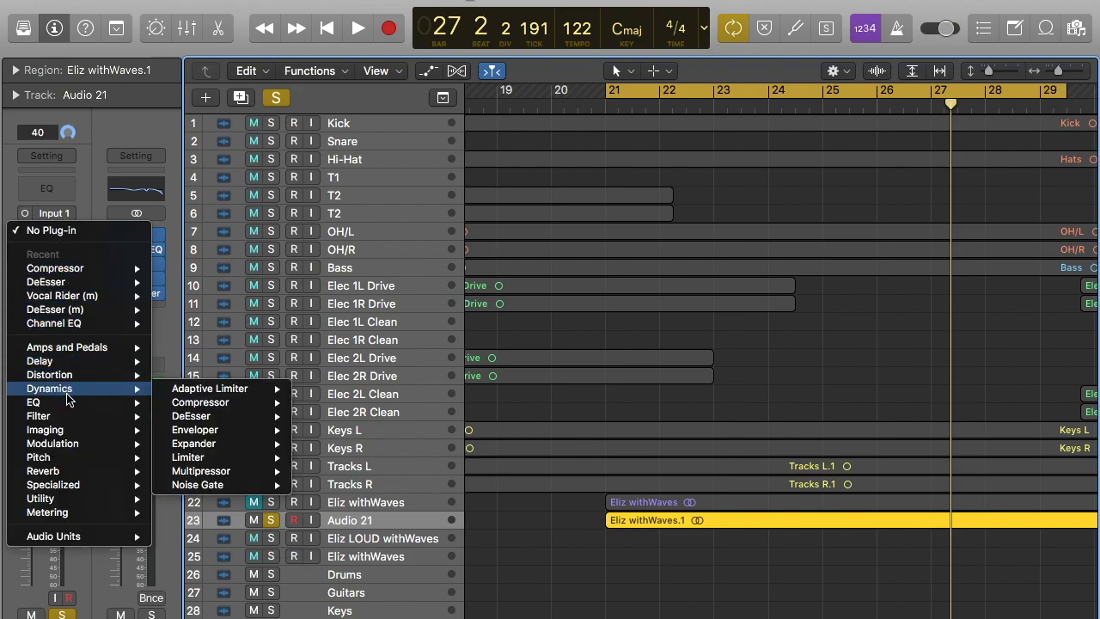
mouse_move(234, 420)
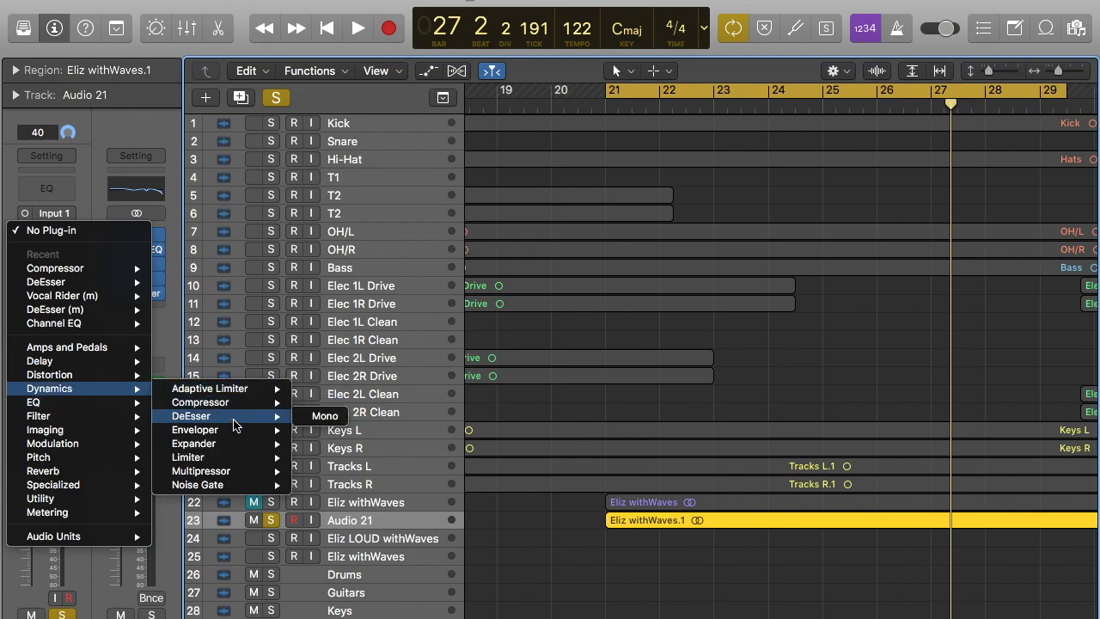
left_click(235, 422)
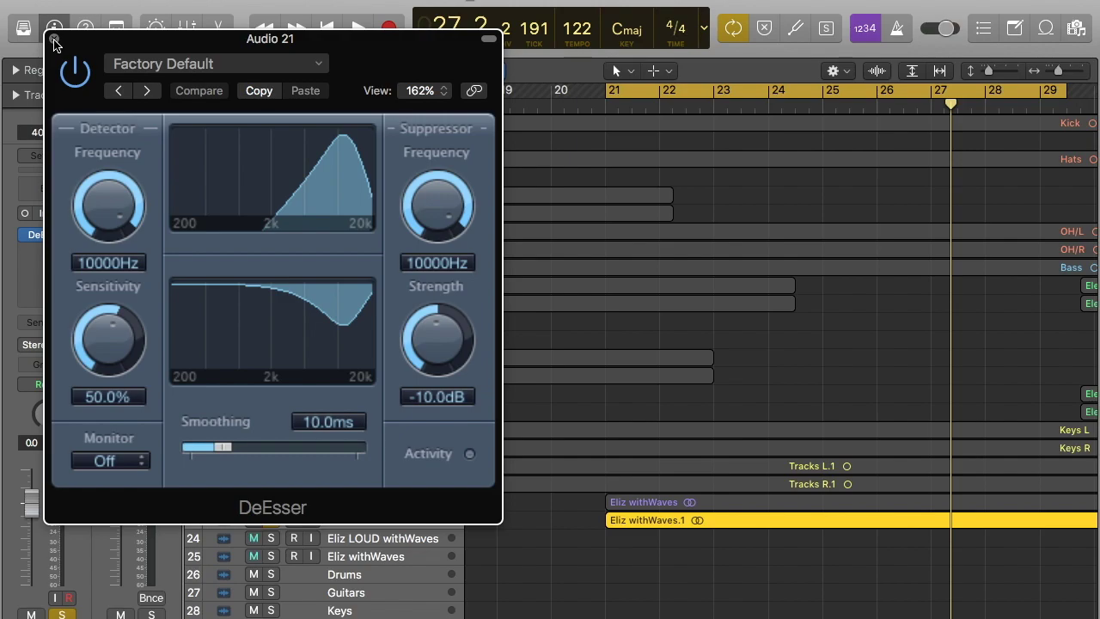
left_click(54, 41)
left_click_drag(71, 241, 218, 434)
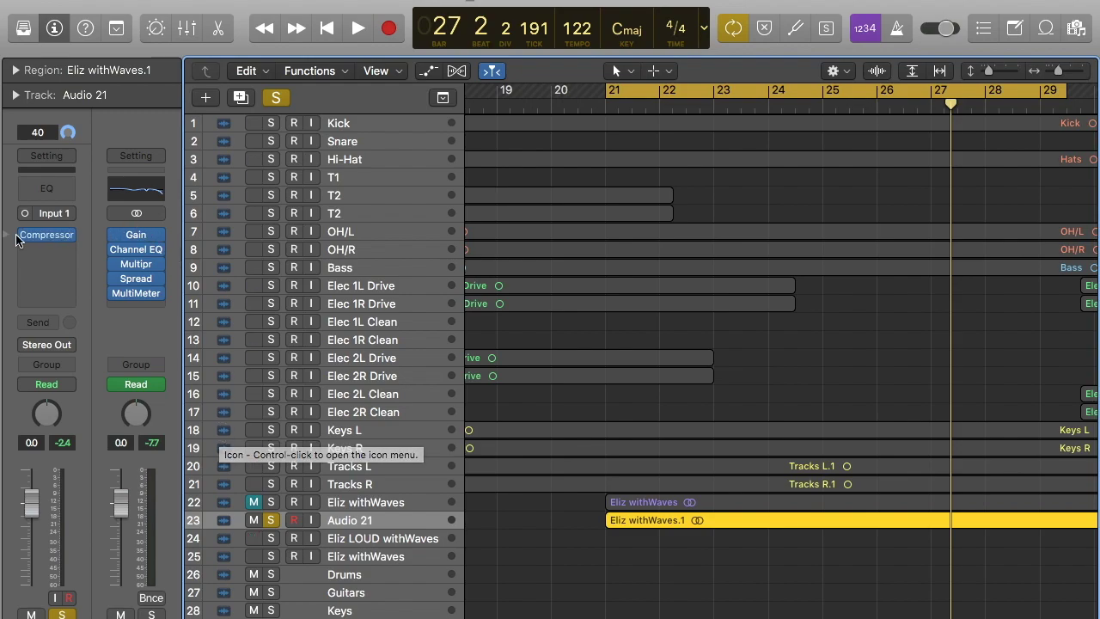
Step: Open the Audio 21 Compressor window, move it to the top-left, and enlarge it
left_click(48, 237)
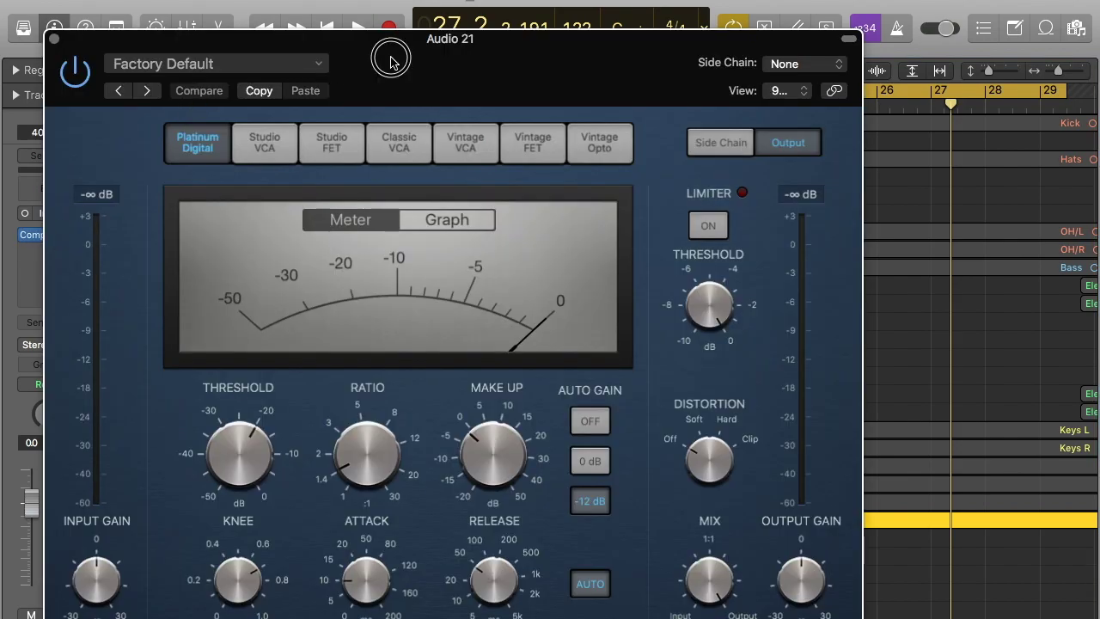
left_click_drag(392, 43, 352, 3)
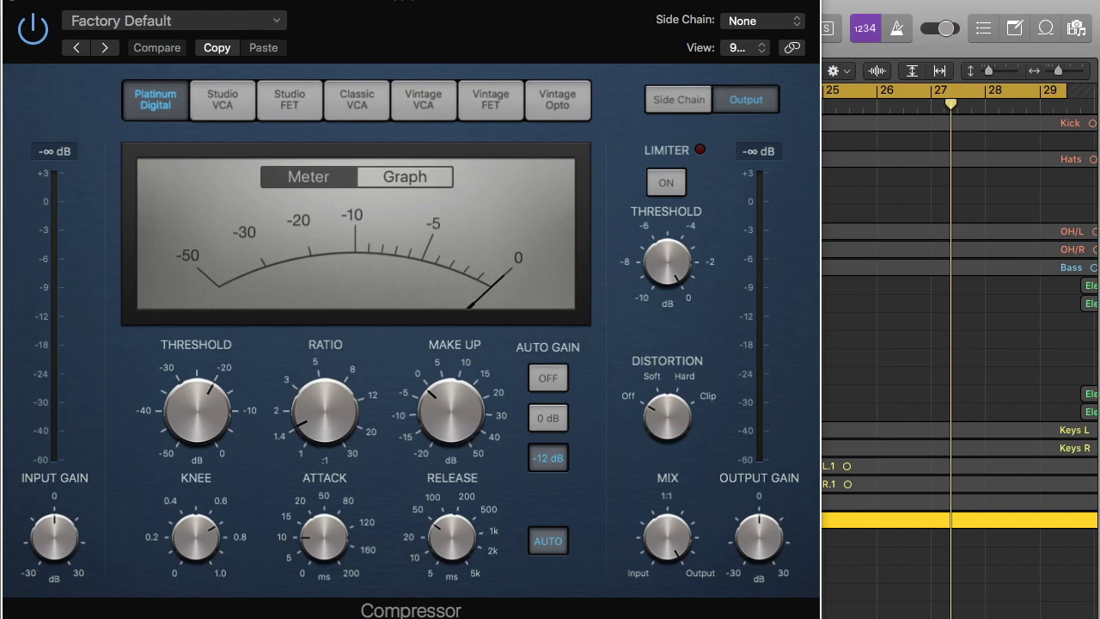
left_click_drag(813, 613, 858, 616)
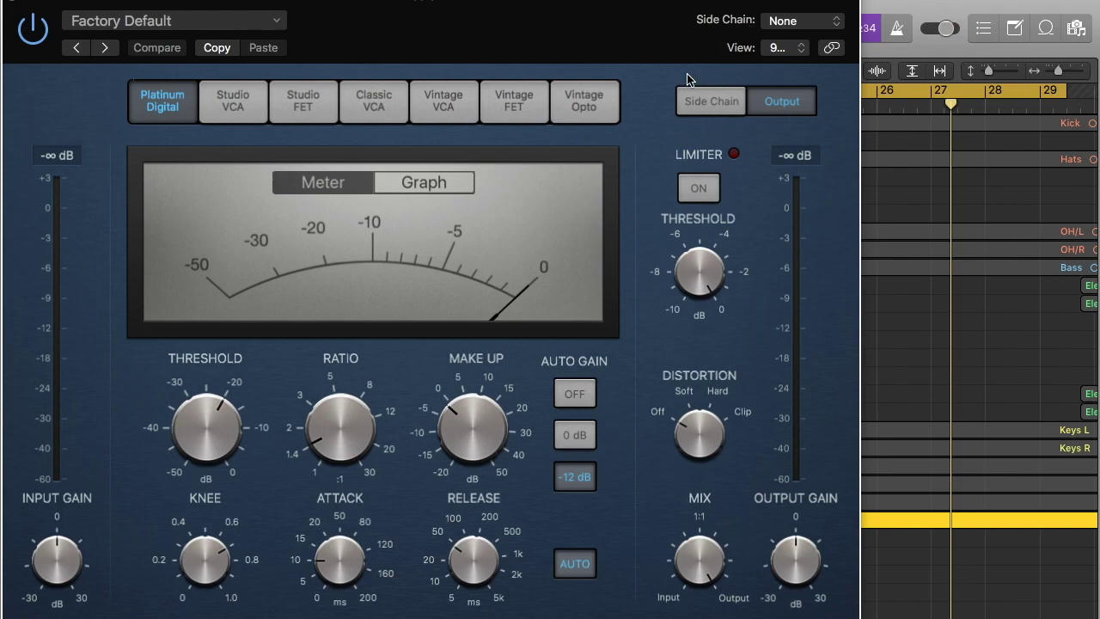
Step: Reveal the Compressor's side-chain section and set the filter MODE to band-pass (BP)
left_click(727, 112)
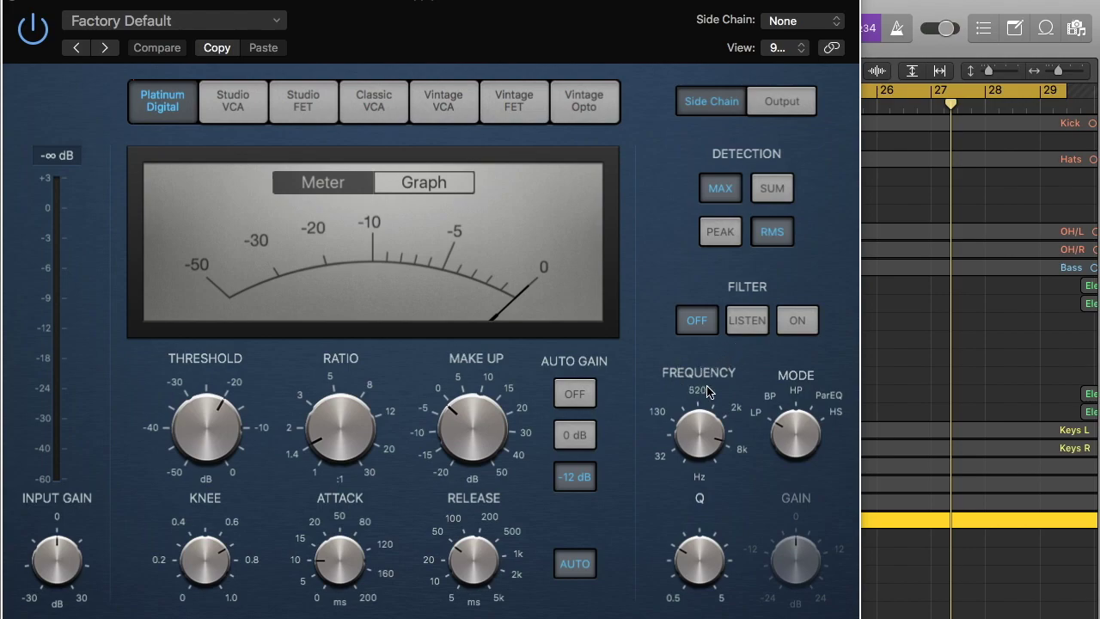
mouse_move(687, 394)
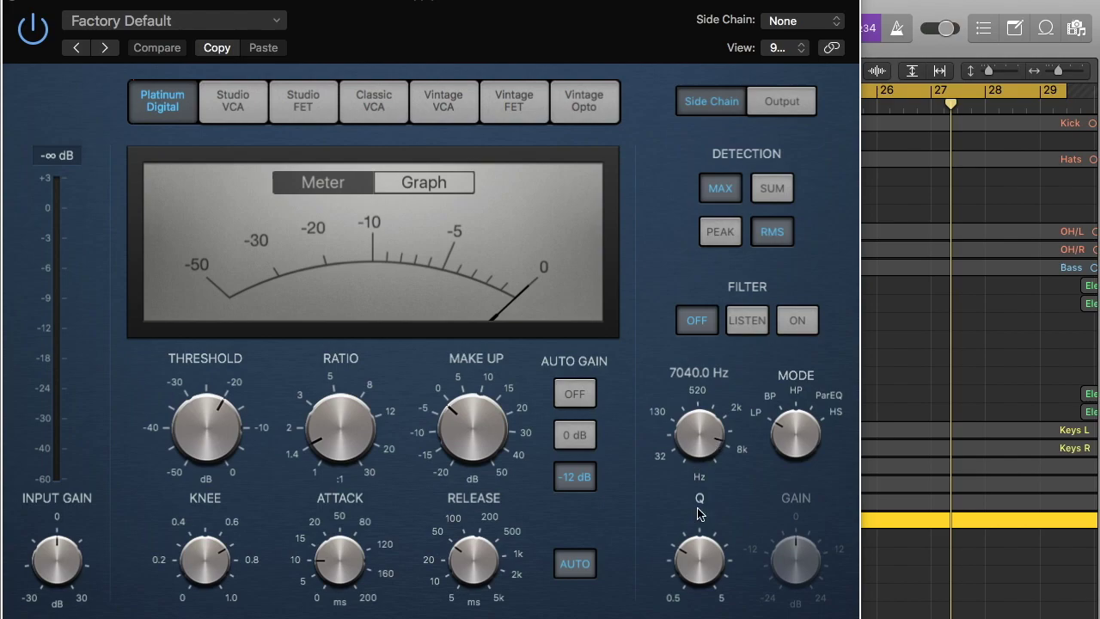
mouse_move(701, 567)
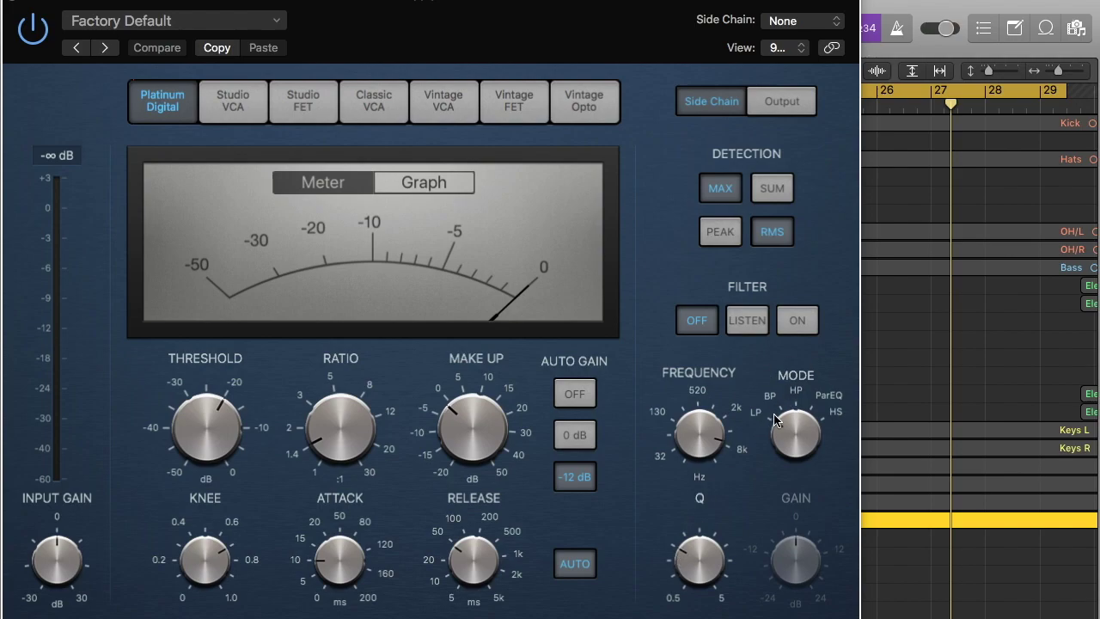
mouse_move(773, 420)
left_mouse_down()
mouse_move(773, 406)
mouse_move(770, 423)
left_mouse_up()
left_click(774, 404)
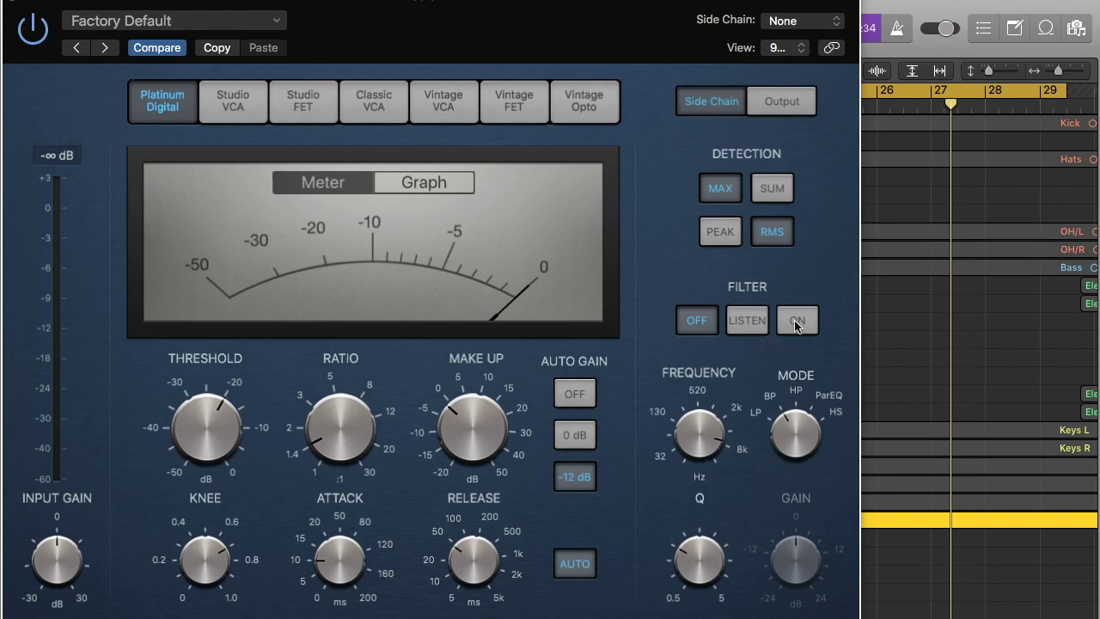
Step: Set the side-chain filter to Listen and, while playing, raise its frequency to 10548 Hz
left_click(746, 321)
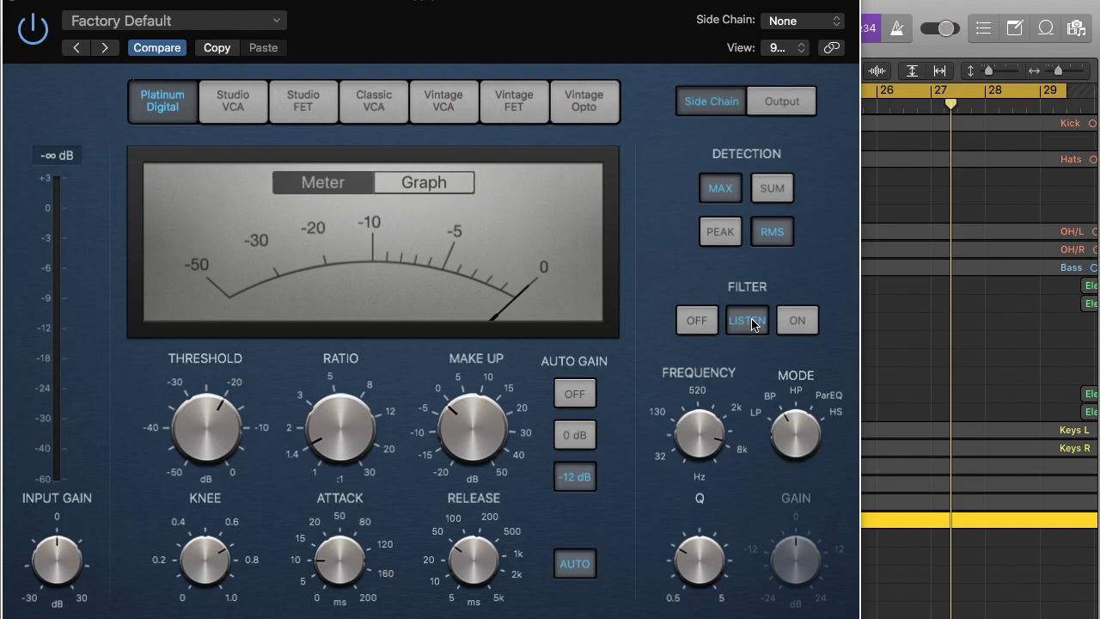
mouse_move(698, 446)
key("space")
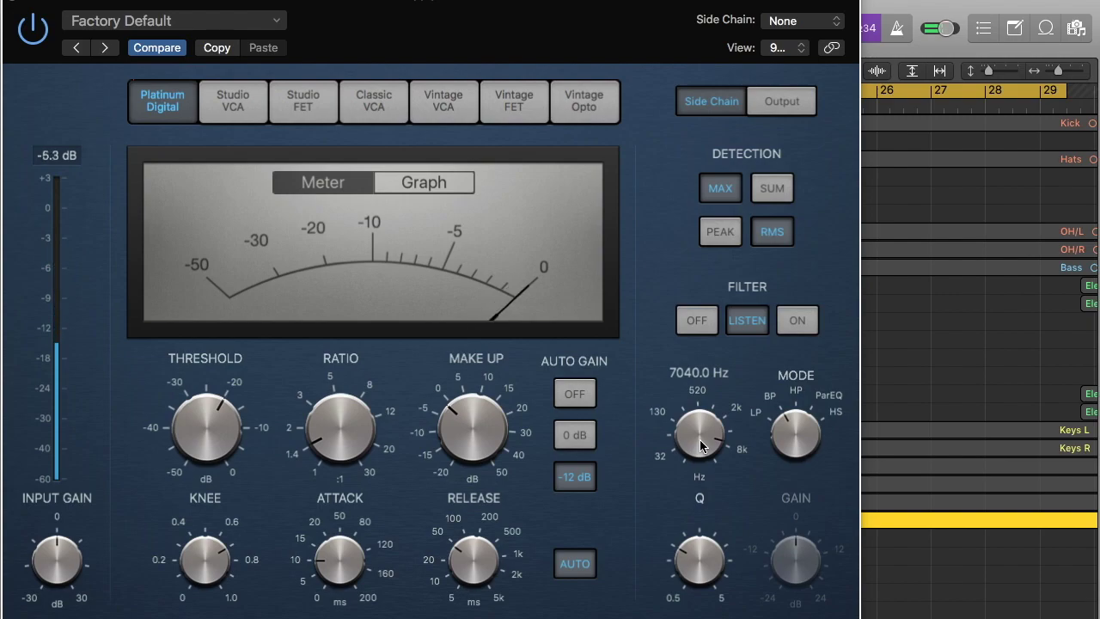
left_click_drag(701, 444, 700, 434)
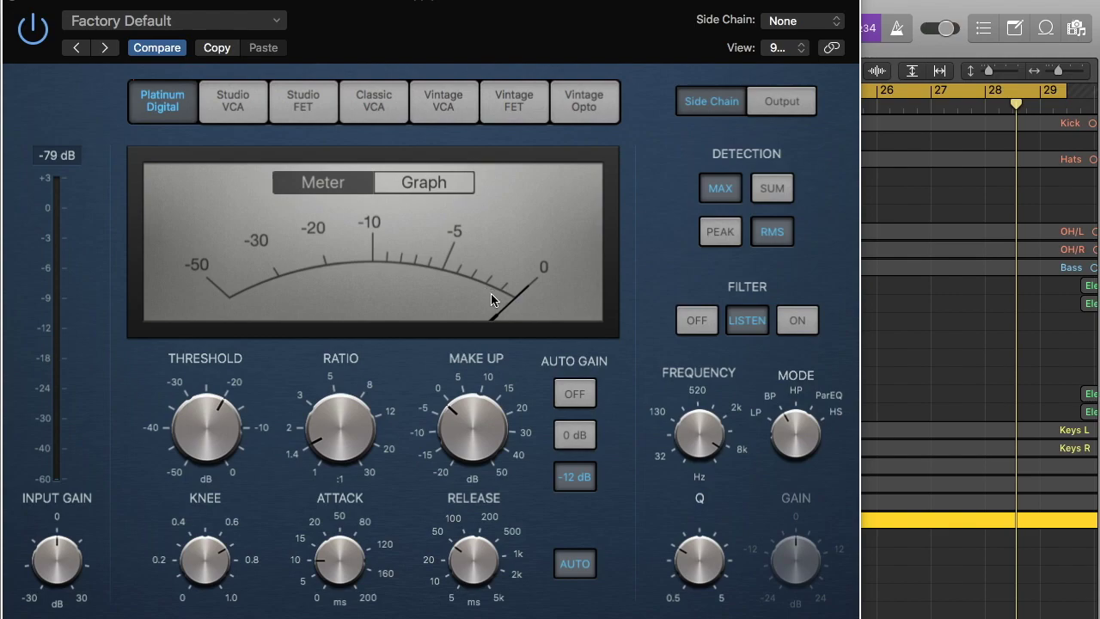
mouse_move(698, 437)
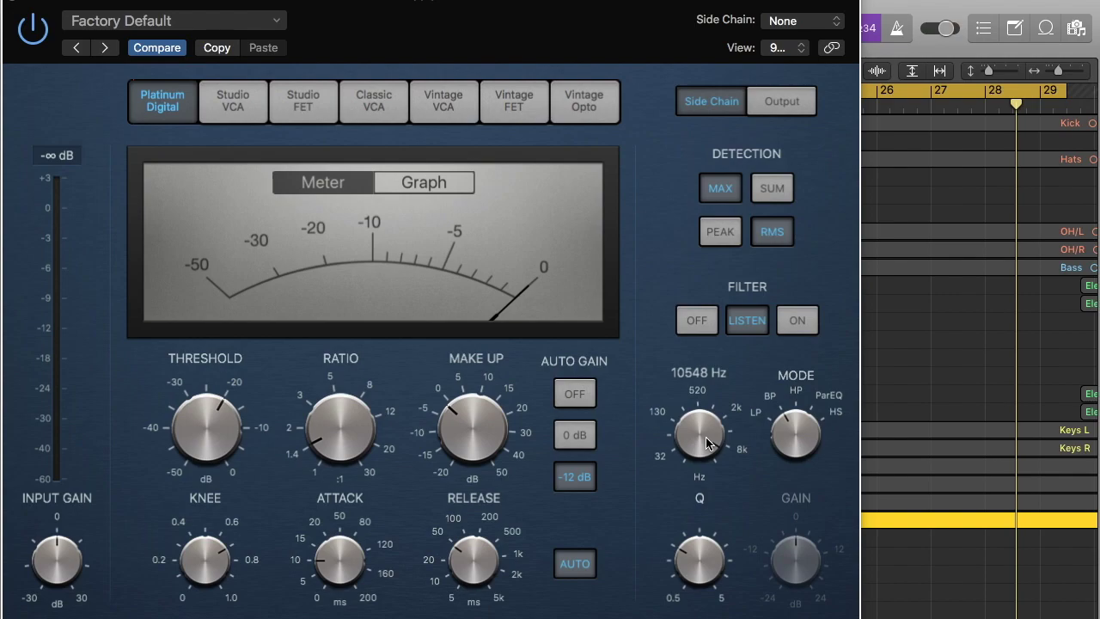
Step: Raise the side-chain filter Q to 5.00, then tune its frequency to 11840 Hz during playback
mouse_move(693, 561)
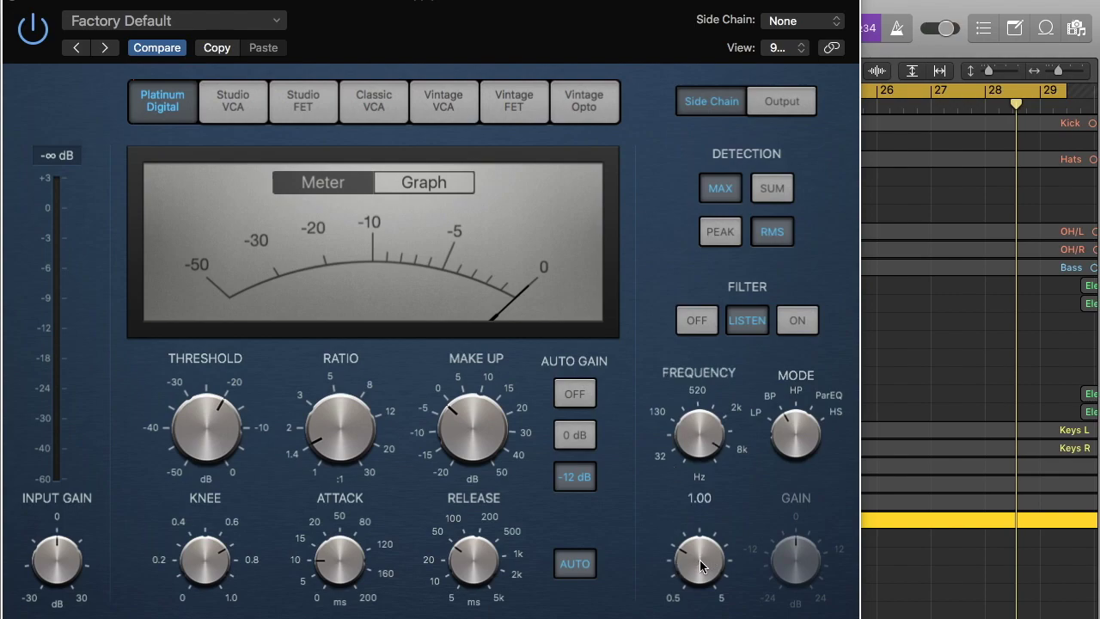
left_click_drag(699, 559, 694, 411)
key("space")
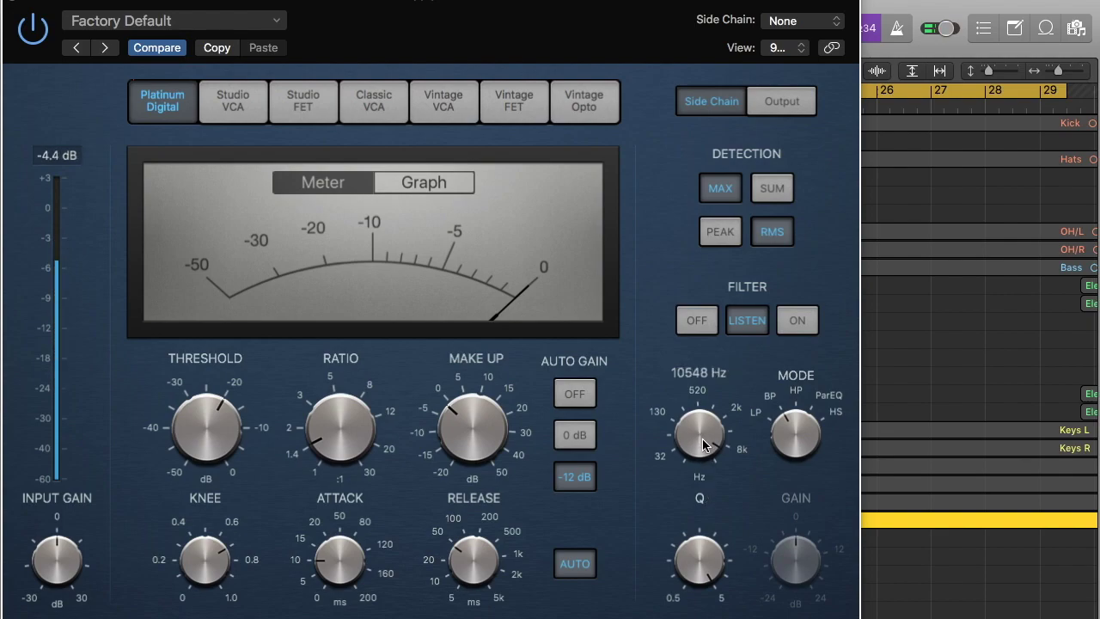
left_click_drag(703, 444, 704, 443)
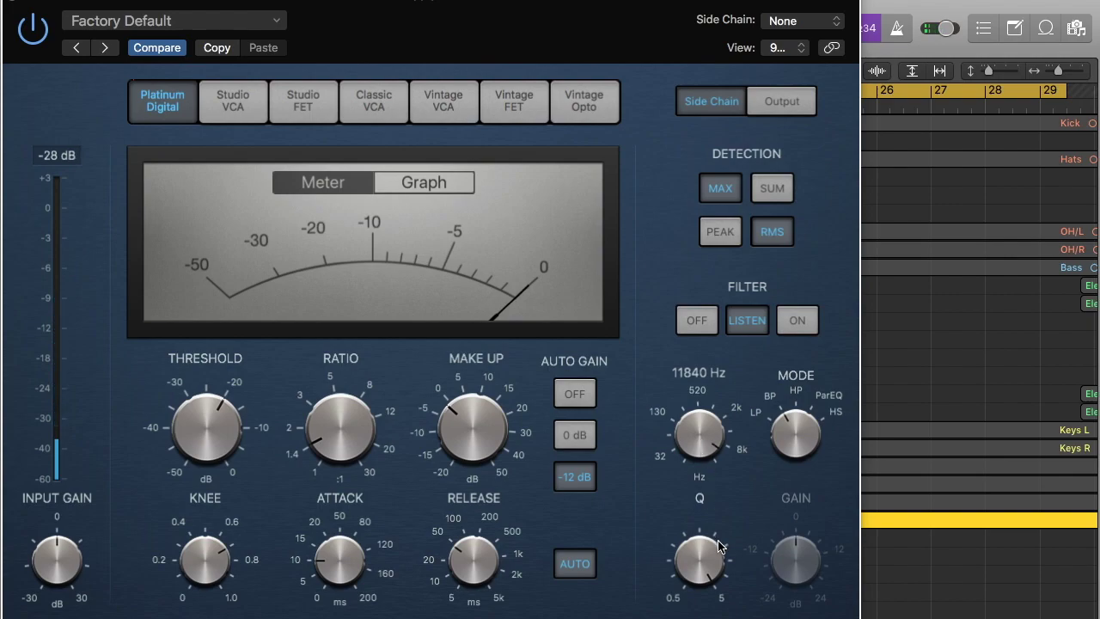
mouse_move(700, 574)
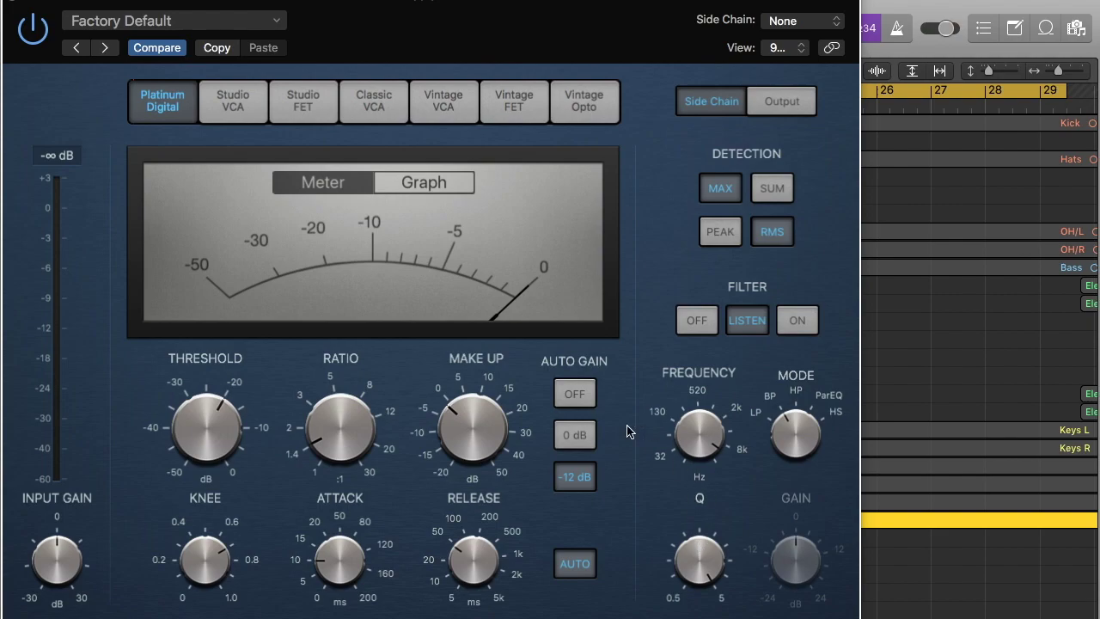
Step: Turn off Auto Gain and auto release, and switch the Compressor display to Graph
left_click(583, 397)
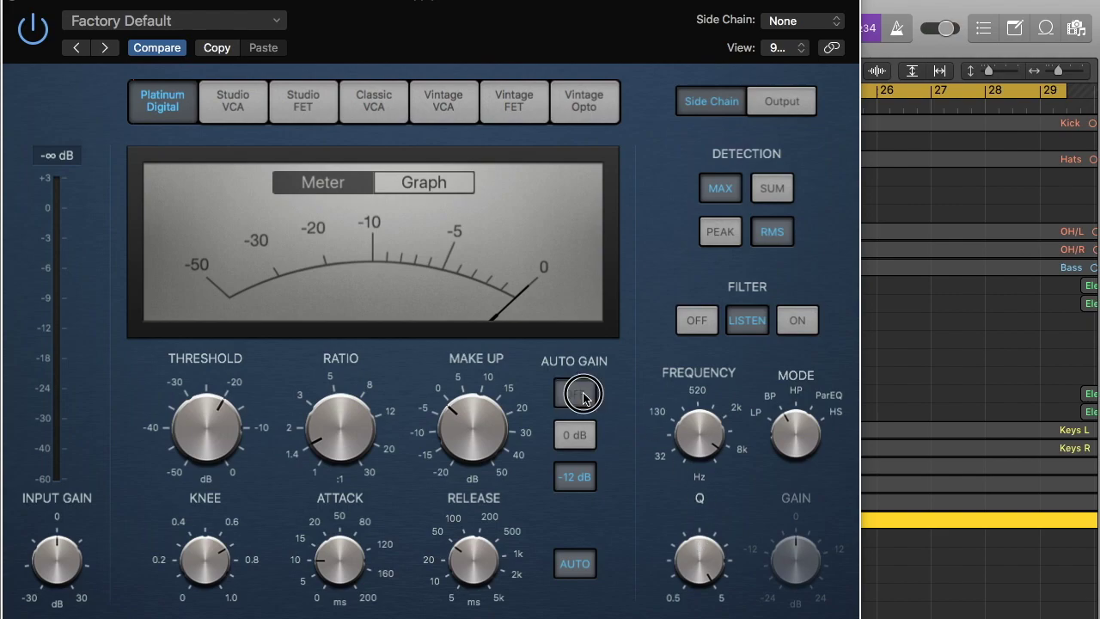
left_click(569, 574)
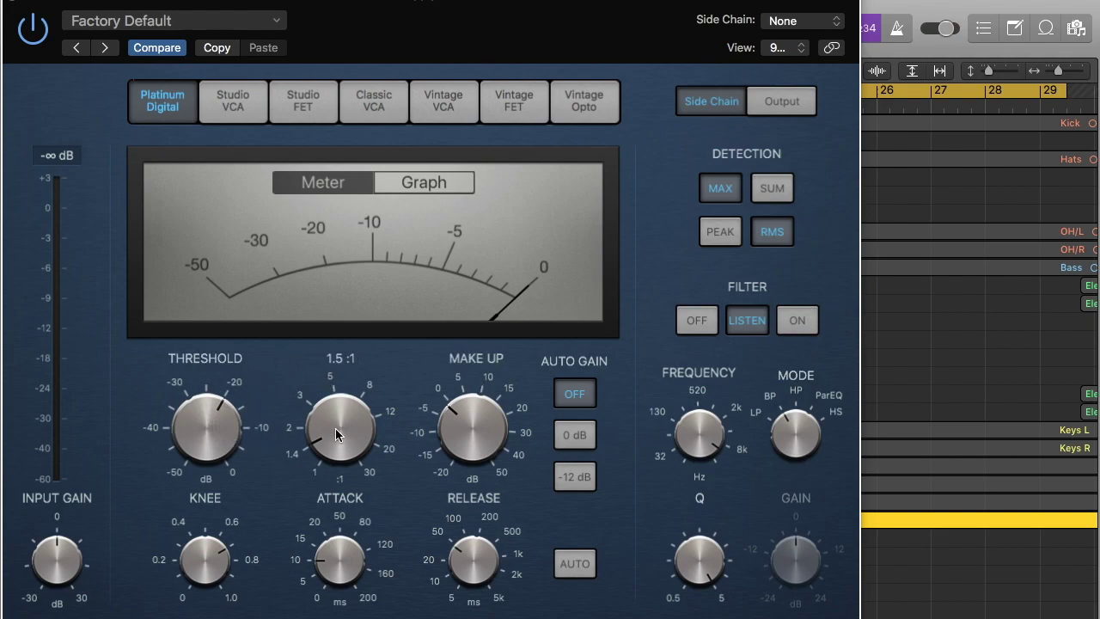
left_click(430, 191)
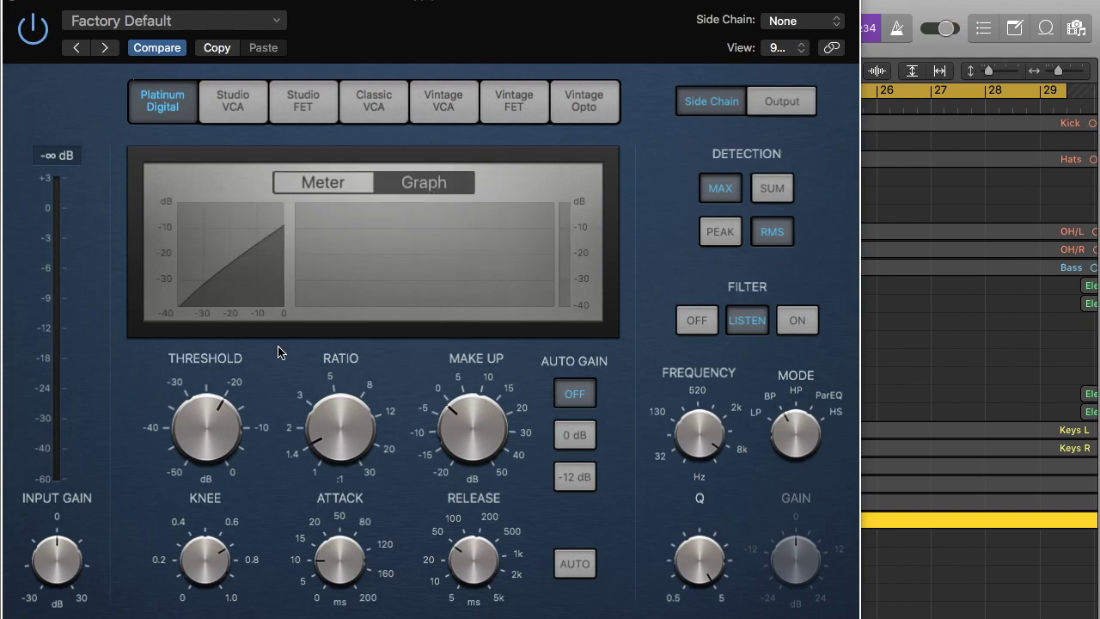
mouse_move(277, 378)
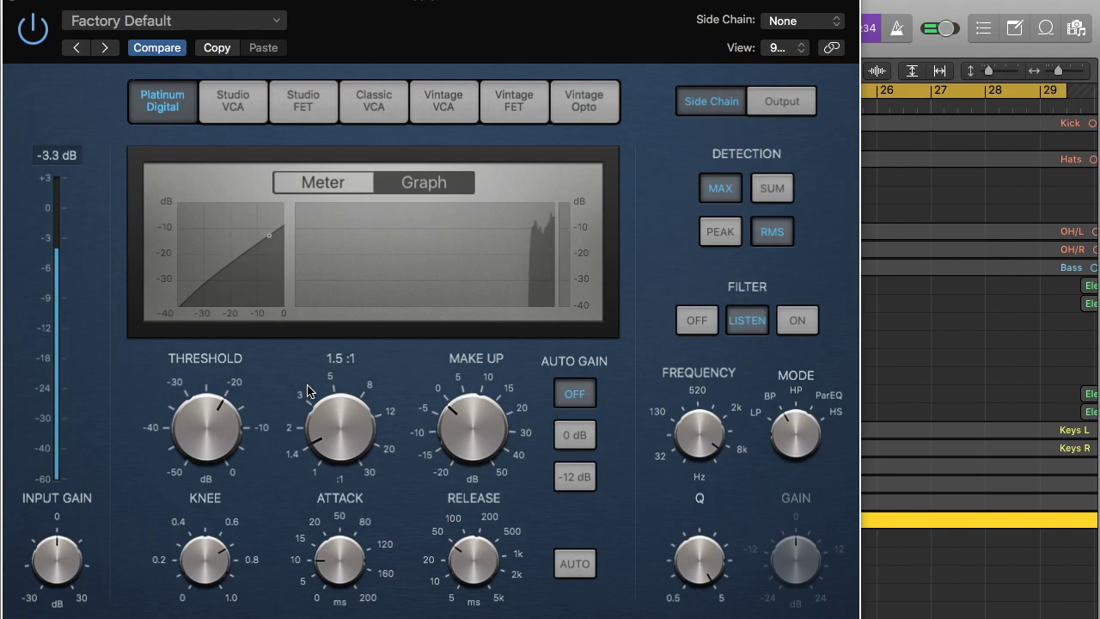
Step: Lower the threshold to -33 dB and settle the ratio at about 2.6:1 while listening
left_click_drag(339, 438, 342, 413)
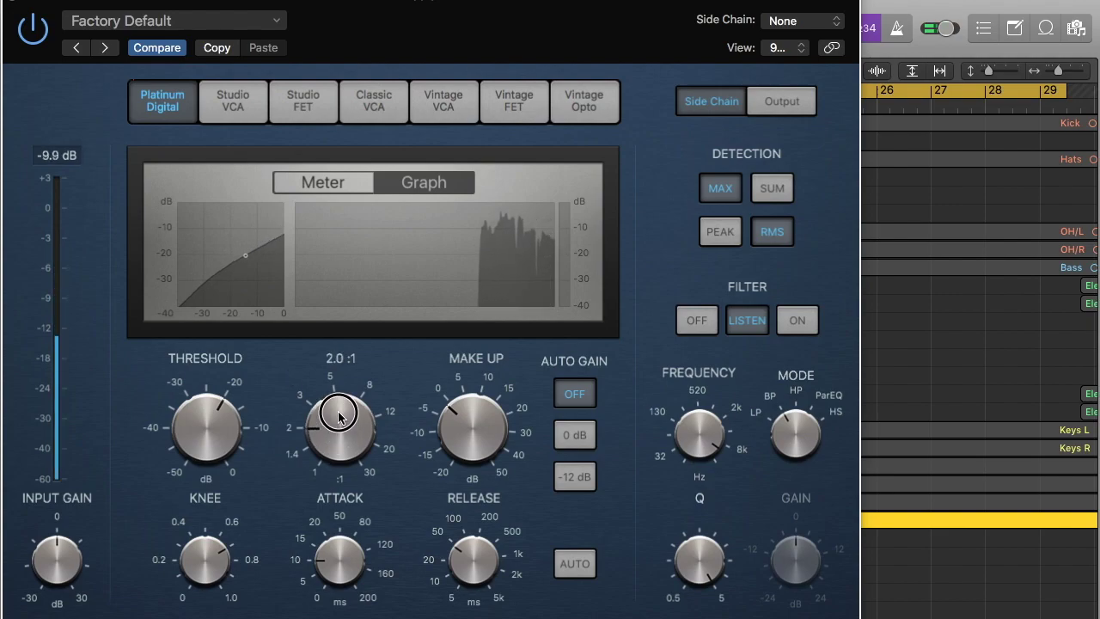
left_click_drag(205, 425, 209, 473)
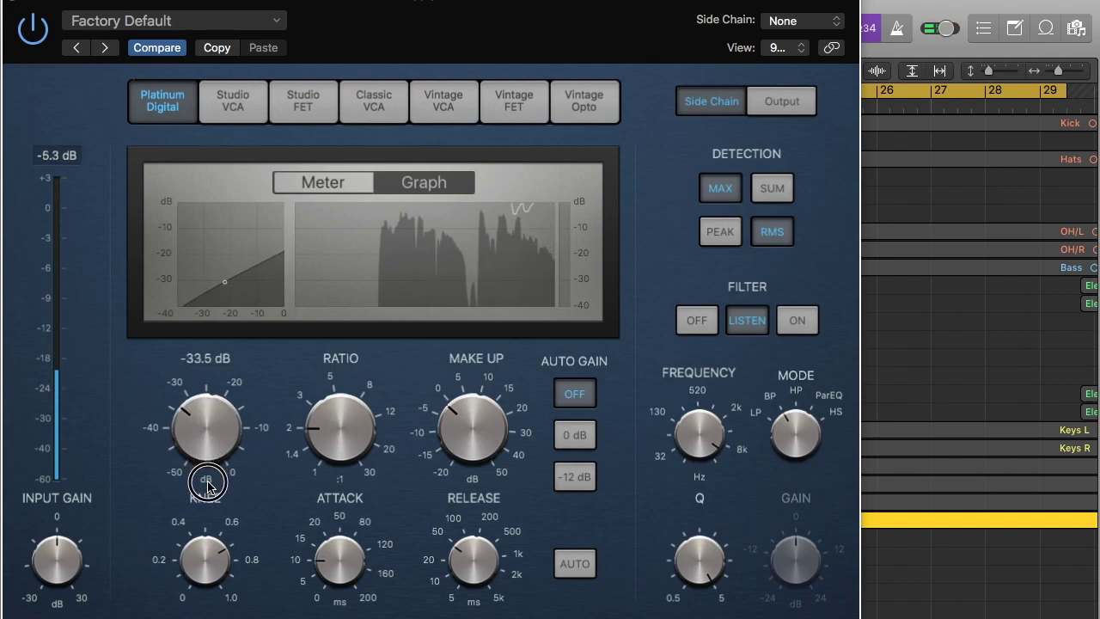
left_click_drag(207, 484, 207, 483)
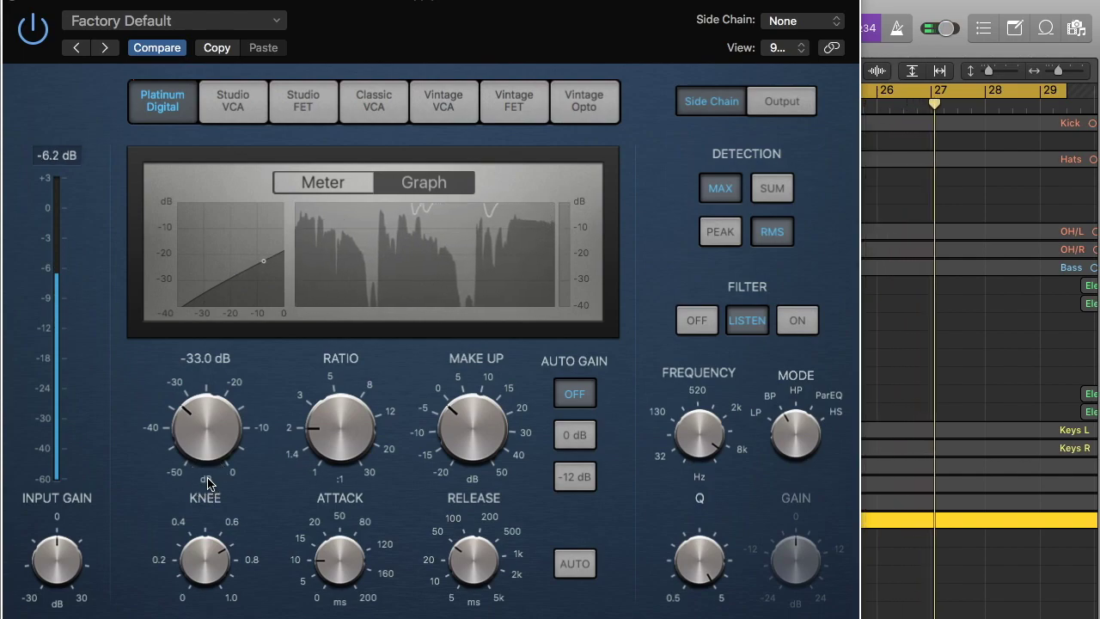
left_click_drag(319, 449, 324, 421)
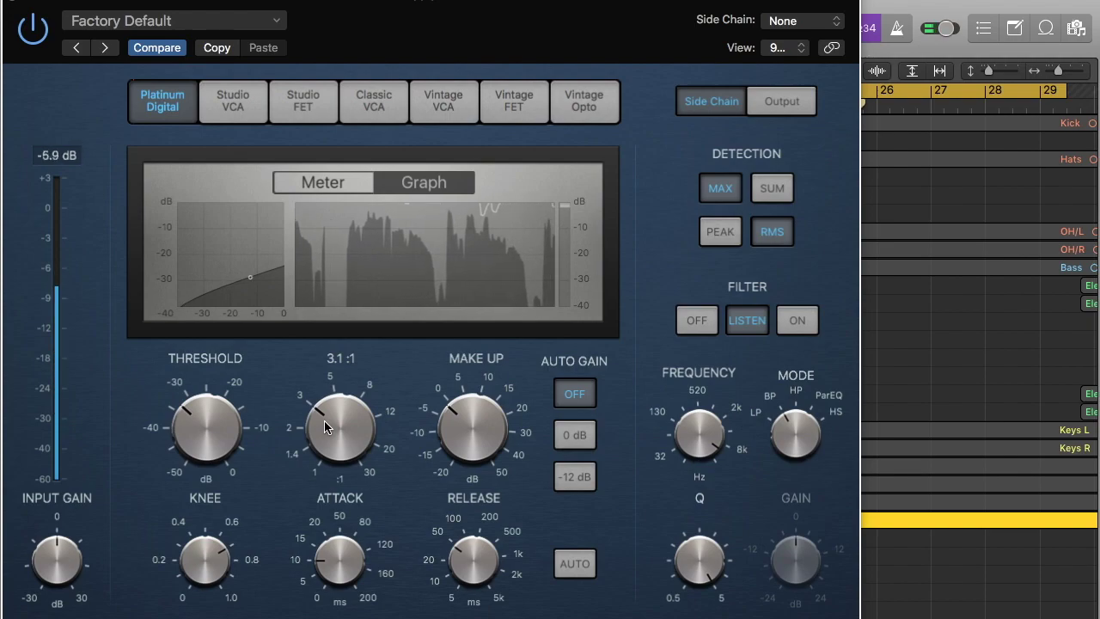
left_click_drag(324, 420, 324, 438)
mouse_move(193, 436)
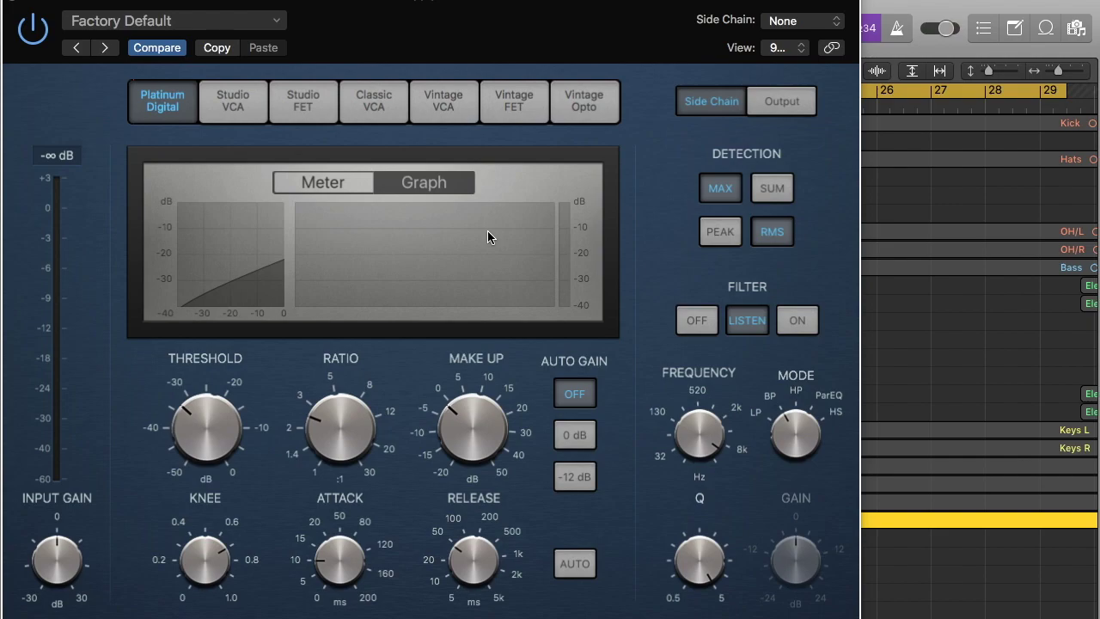
Step: Turn the side-chain filter ON, set the threshold to -32 dB during playback, and close the Compressor
left_click(801, 325)
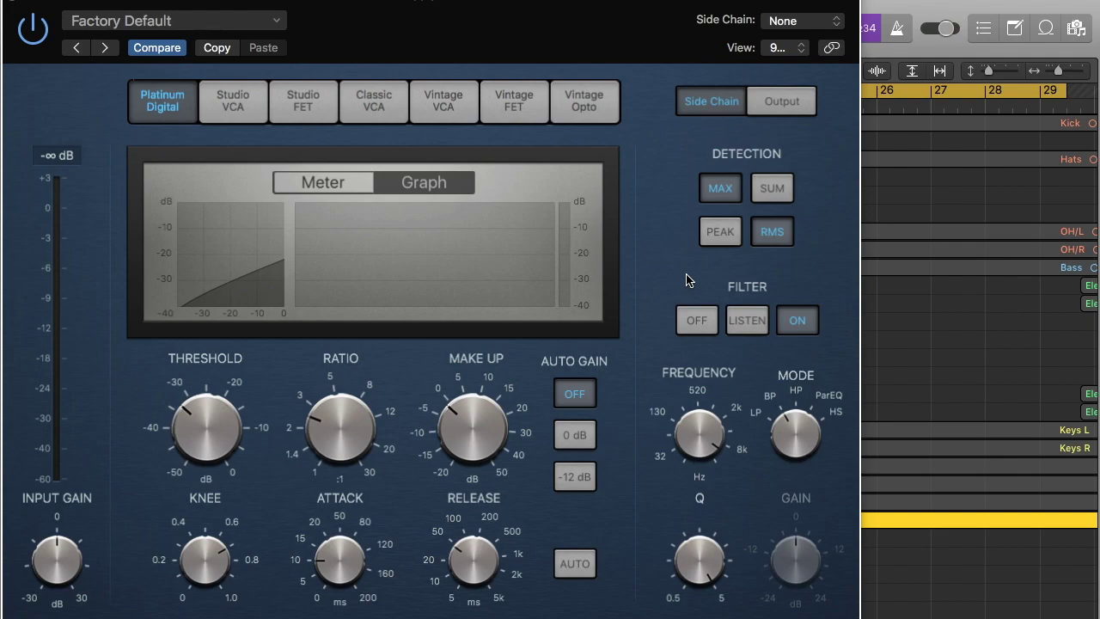
key("space")
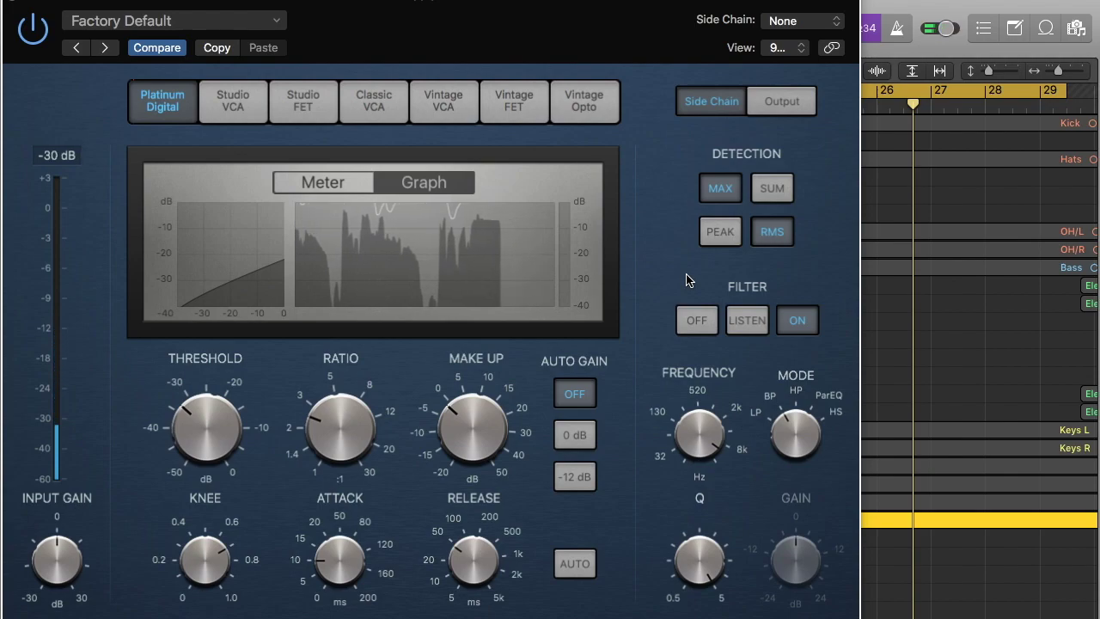
left_click_drag(229, 412, 207, 440)
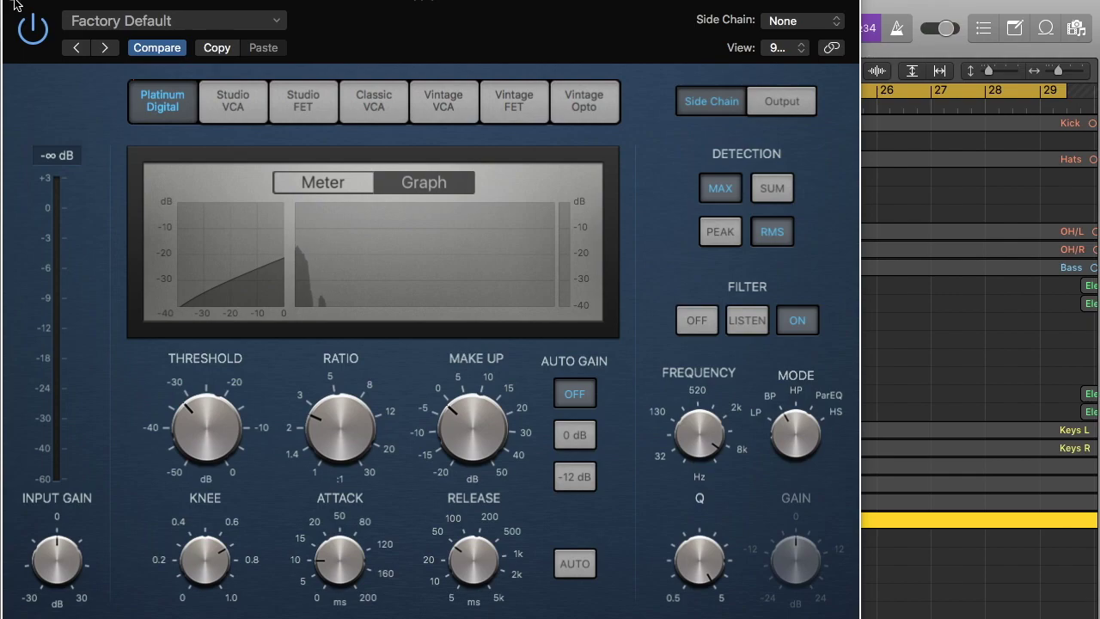
key("super+w")
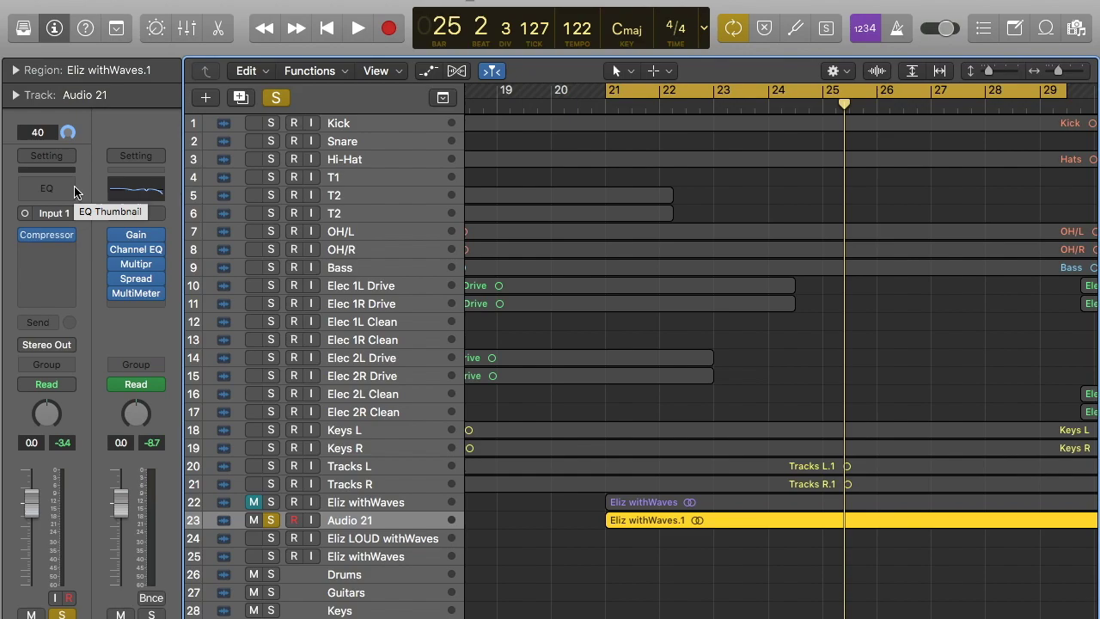
left_click(49, 239)
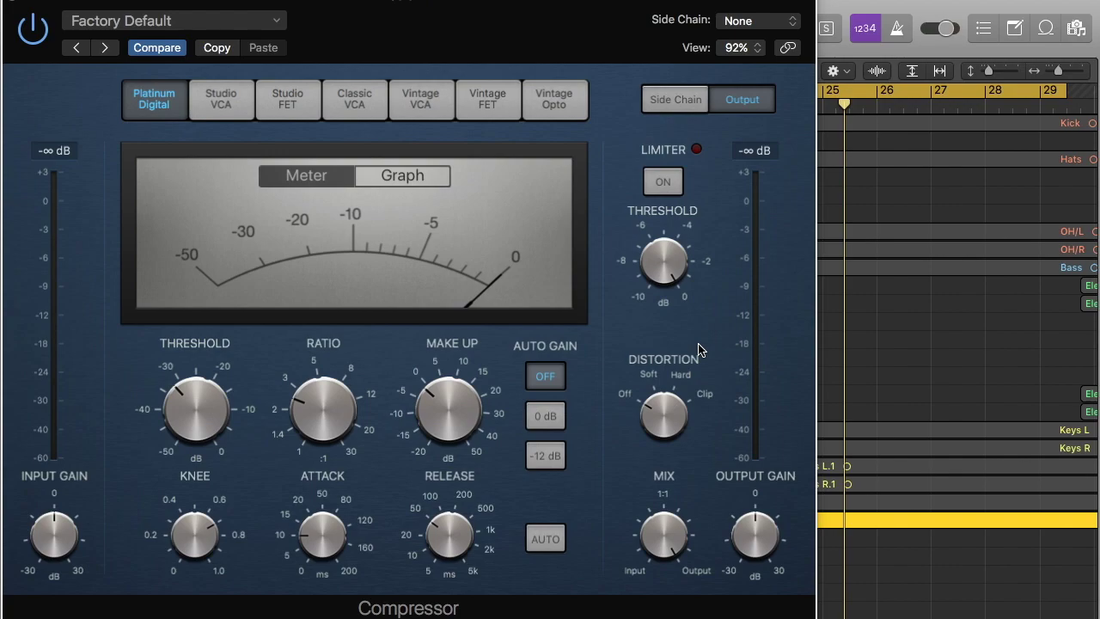
left_click(676, 100)
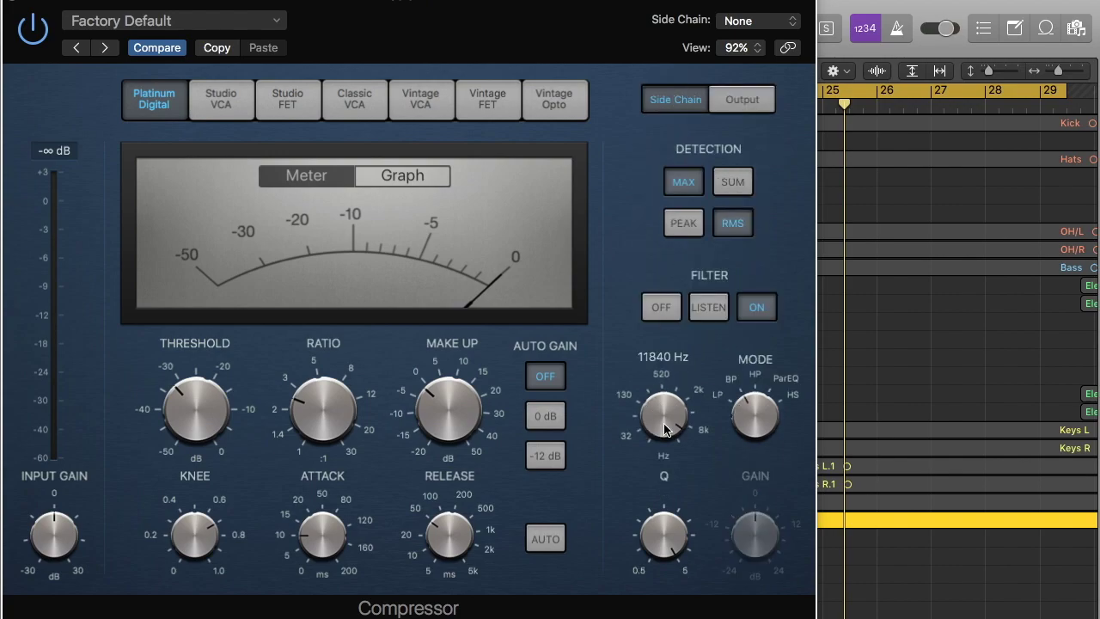